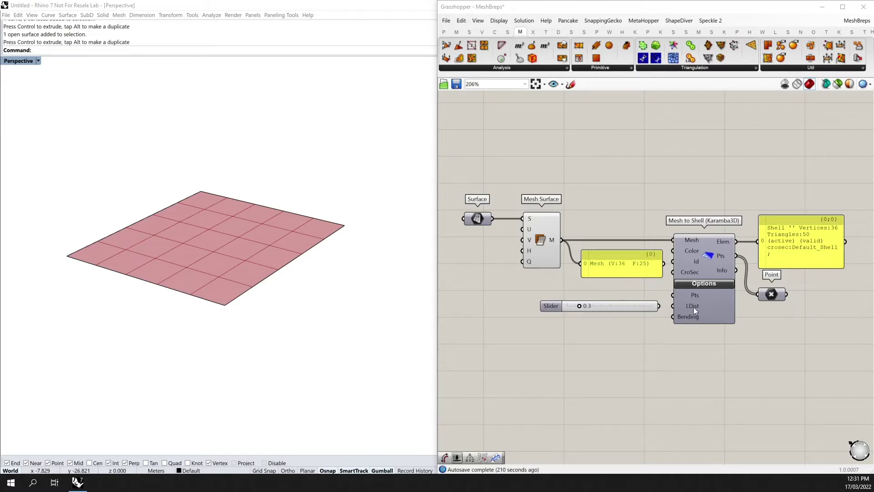
Rename the slider to 'Limit distance [m]', turn on the Point preview, and raise the limit distance
{"action": "mouse_move", "coordinate": [694, 308]}
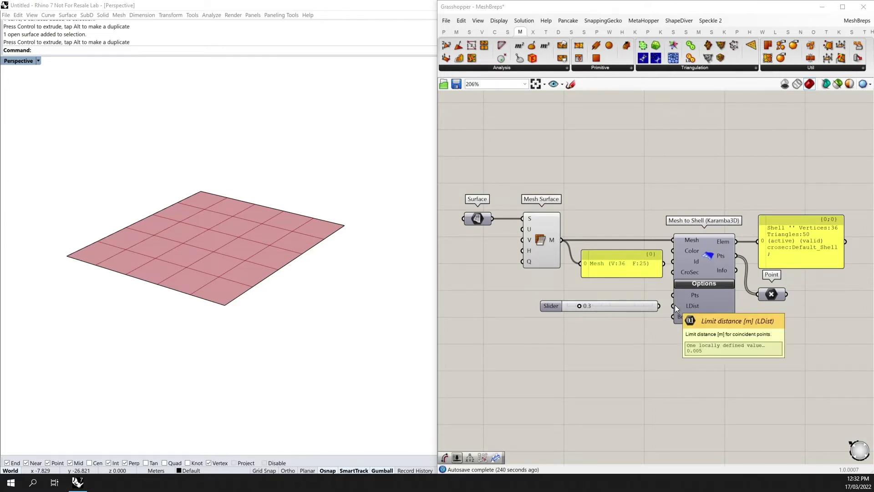
{"action": "left_click", "coordinate": [659, 304]}
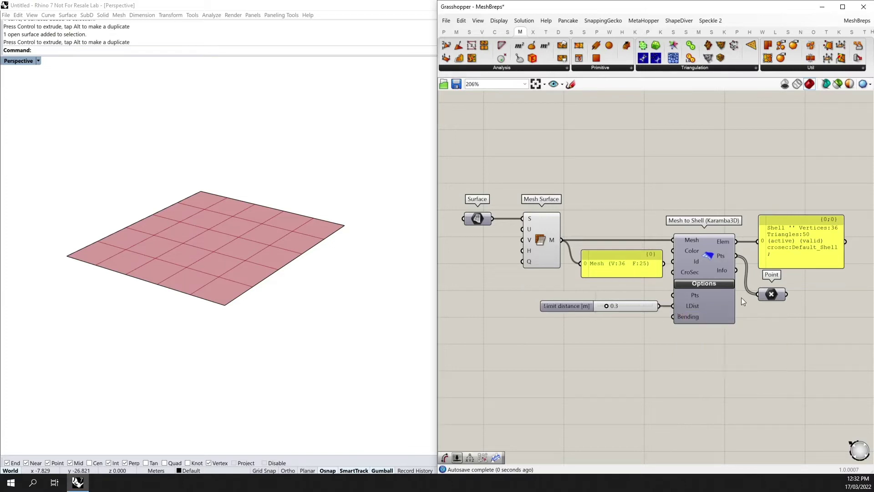
{"action": "left_click", "coordinate": [770, 295]}
{"action": "middle_click", "coordinate": [772, 294]}
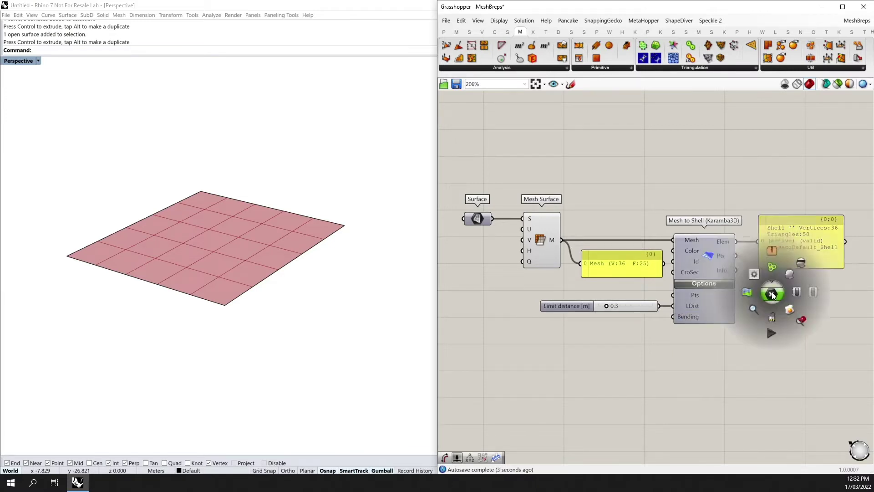
{"action": "left_click", "coordinate": [790, 275]}
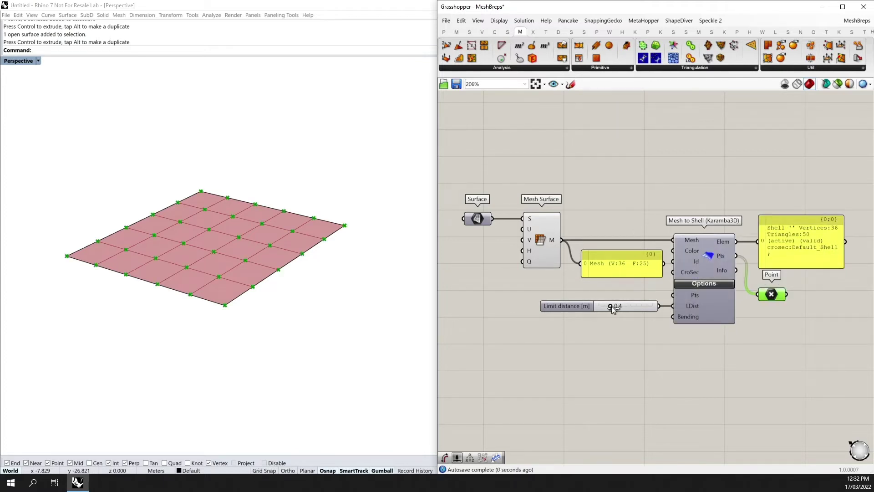
{"action": "left_click_drag", "start_coordinate": [623, 307], "coordinate": [630, 308]}
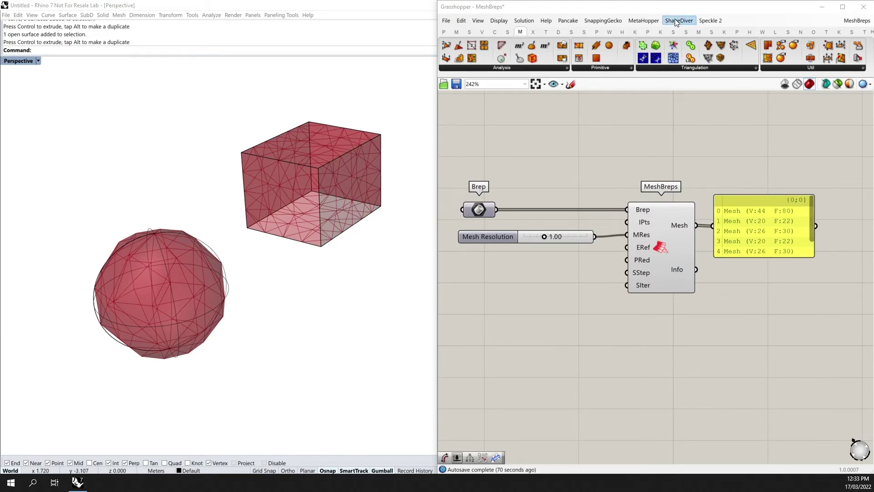
Open Karamba3D's Utilities list and stretch the MeshBreps panel to show meshes 0 through 6
{"action": "left_click", "coordinate": [634, 33]}
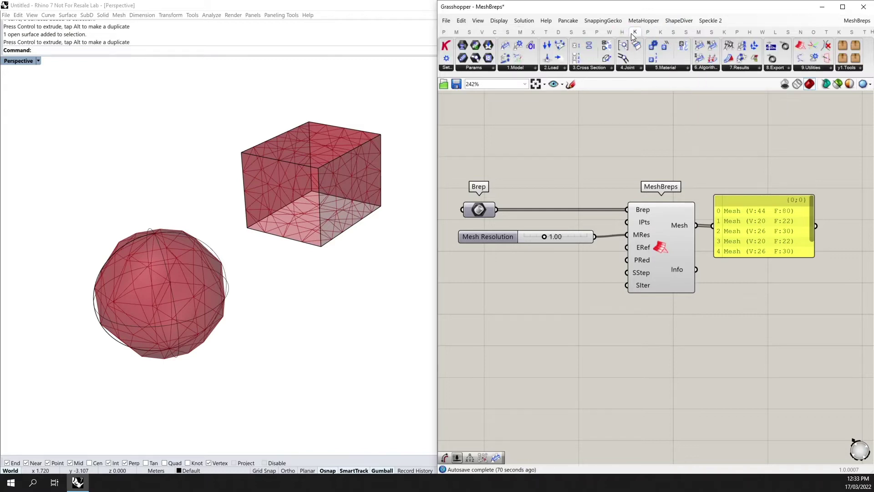
{"action": "left_click", "coordinate": [814, 67]}
{"action": "left_click_drag", "start_coordinate": [760, 257], "coordinate": [760, 285]}
{"action": "left_click_drag", "start_coordinate": [765, 251], "coordinate": [765, 245]}
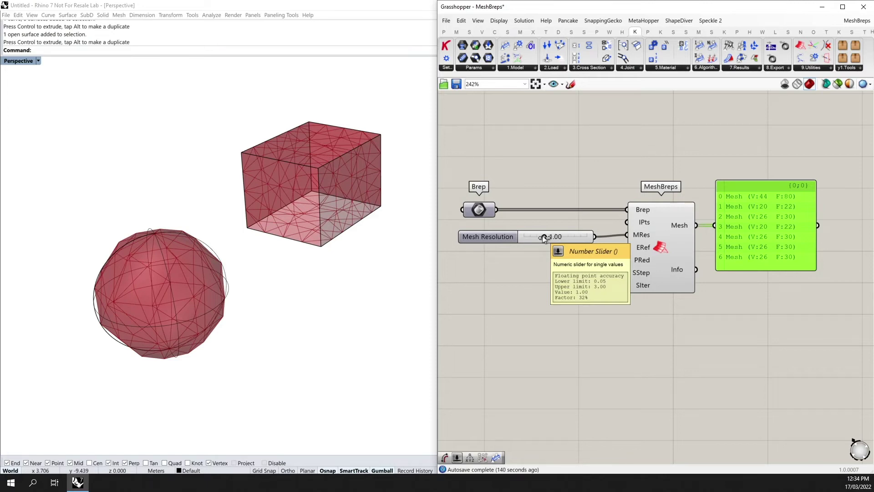
Raise Mesh Resolution to about 2.18, then lower it to 0.33 for much finer meshes
{"action": "left_click_drag", "start_coordinate": [542, 236], "coordinate": [570, 238]}
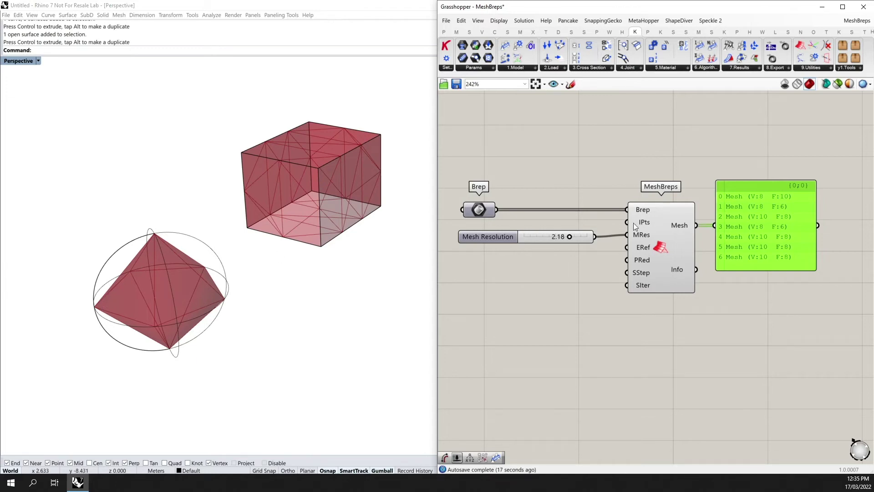
{"action": "left_click_drag", "start_coordinate": [569, 237], "coordinate": [530, 236]}
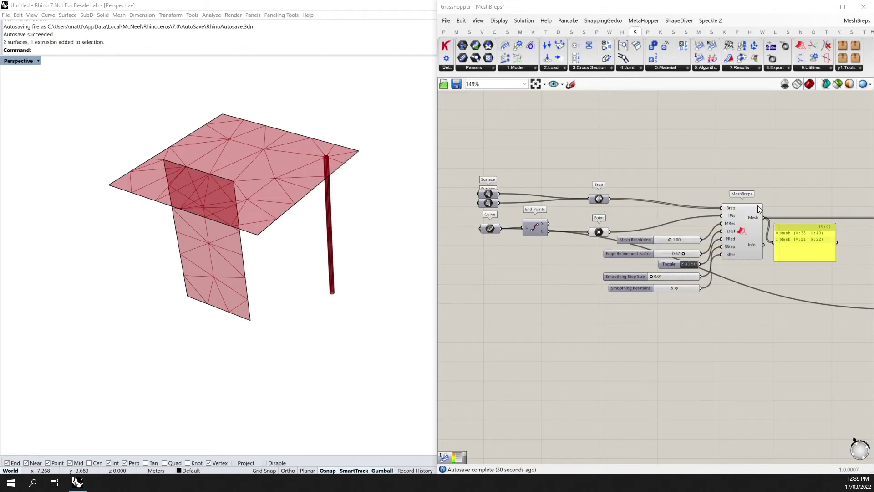
Add a Panel listing the two plate meshes from MeshBreps and select the inclusion Point component
{"action": "left_click", "coordinate": [753, 217]}
{"action": "left_click", "coordinate": [600, 233]}
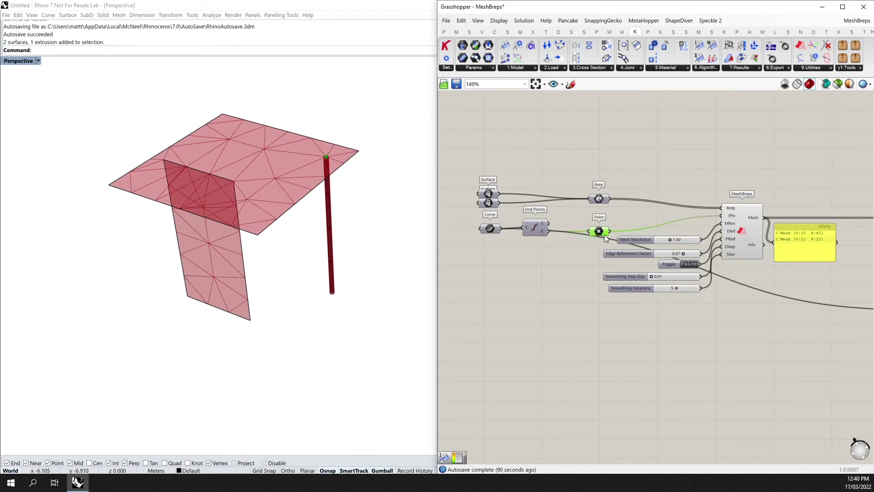
{"action": "mouse_move", "coordinate": [730, 218]}
Shift the beam left and the vertical plate up-right, then set Edge Refinement Factor to 0.40
{"action": "left_click", "coordinate": [327, 221]}
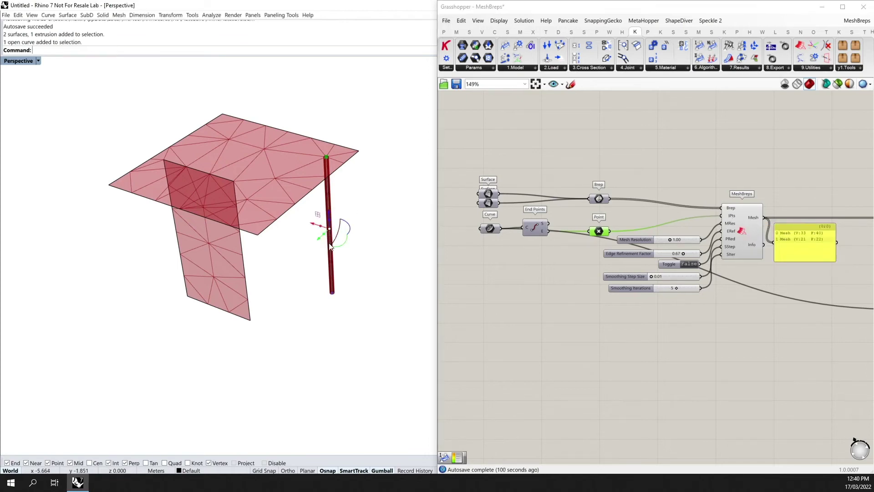
{"action": "left_click_drag", "start_coordinate": [314, 226], "coordinate": [284, 210]}
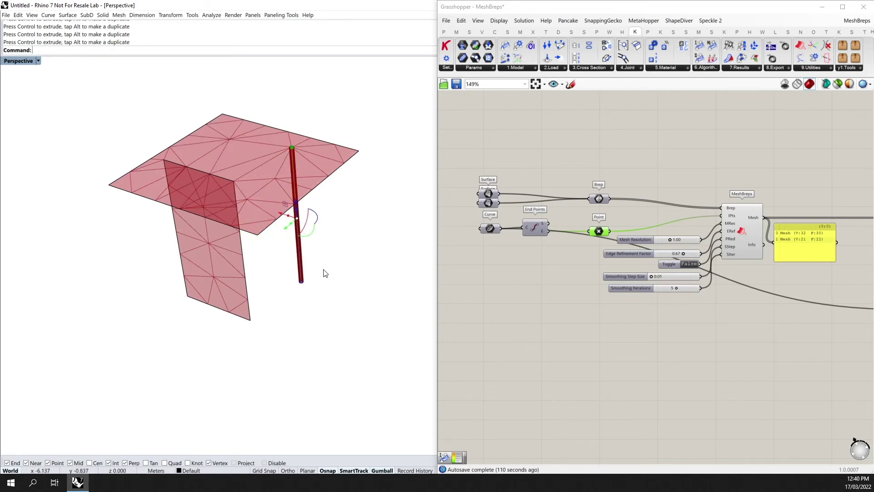
{"action": "left_click", "coordinate": [240, 244]}
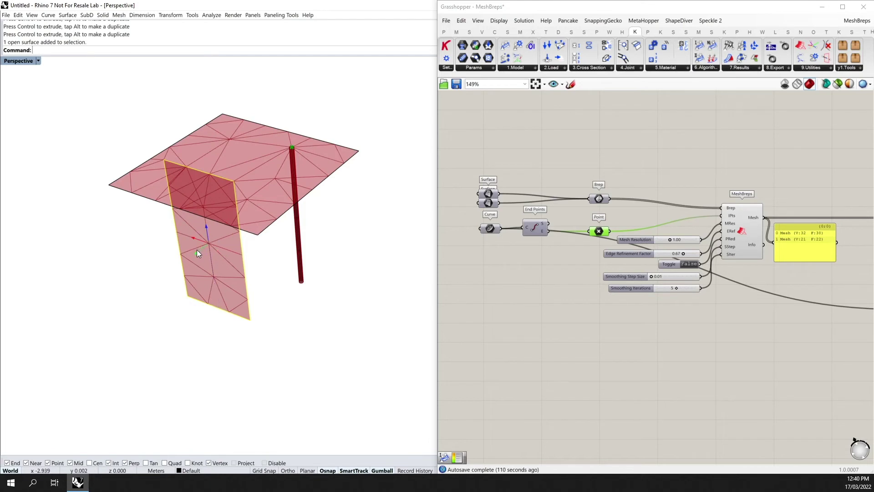
{"action": "left_click_drag", "start_coordinate": [197, 249], "coordinate": [177, 266]}
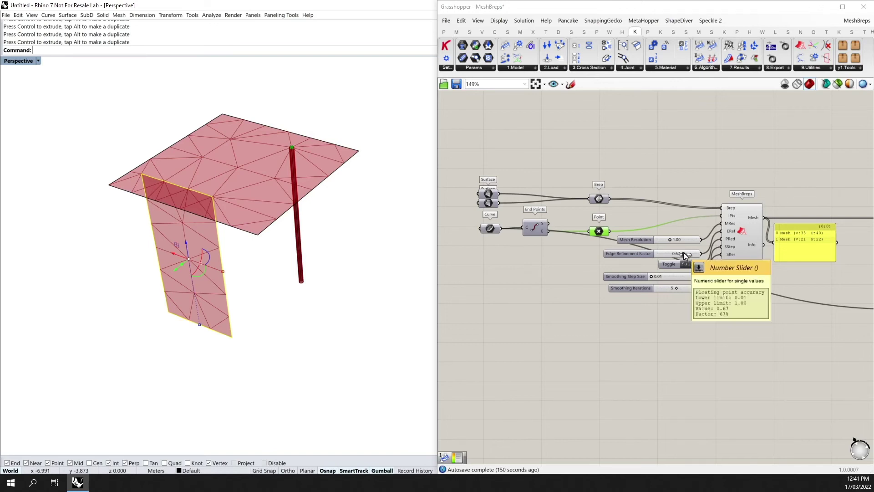
{"action": "left_click_drag", "start_coordinate": [685, 255], "coordinate": [658, 263]}
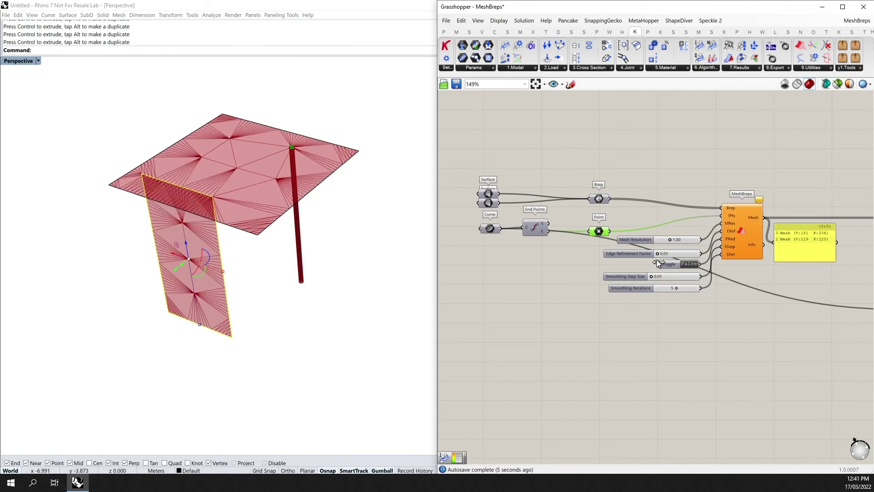
Set Edge Refinement Factor to 1.00, switch point reduction to True, and nudge the vertical plate
{"action": "left_click_drag", "start_coordinate": [665, 263], "coordinate": [702, 258]}
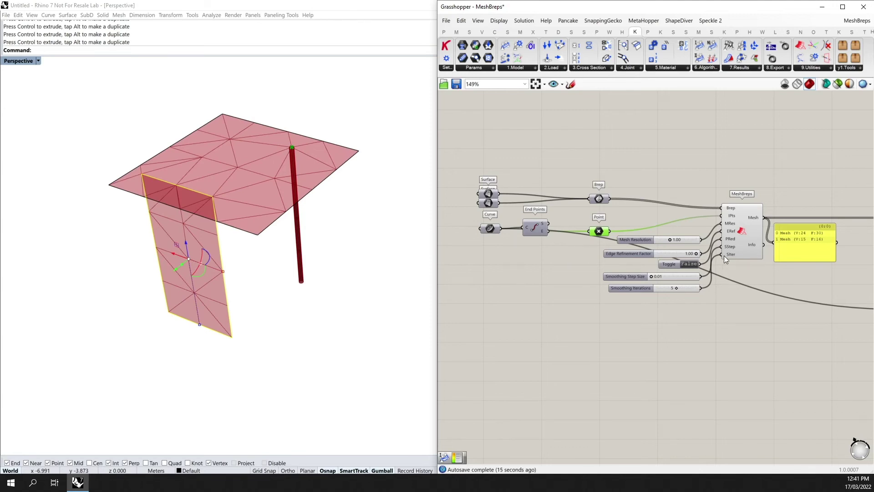
{"action": "mouse_move", "coordinate": [731, 243]}
{"action": "left_click", "coordinate": [692, 263]}
{"action": "mouse_move", "coordinate": [177, 266]}
{"action": "left_mouse_down"}
{"action": "mouse_move", "coordinate": [171, 275]}
{"action": "mouse_move", "coordinate": [173, 266]}
{"action": "left_mouse_up"}
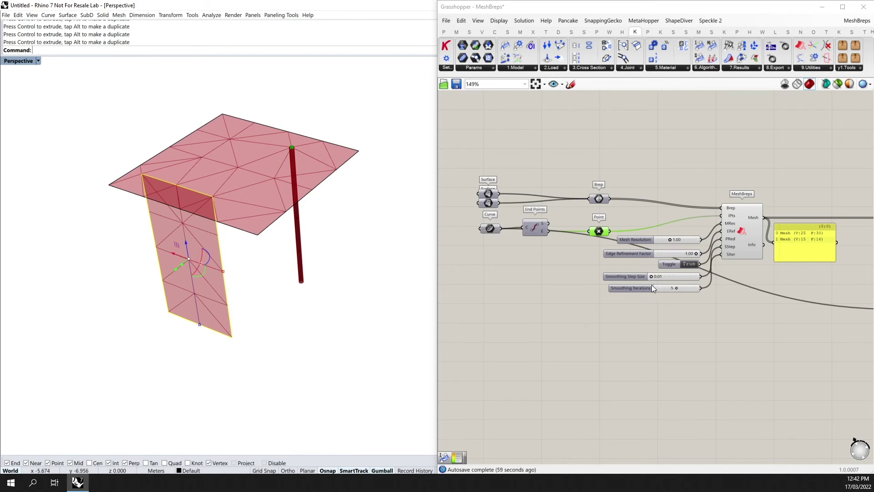
Set Smoothing Step Size to 1.00 and Smoothing Iterations to 0
{"action": "left_click_drag", "start_coordinate": [652, 277], "coordinate": [680, 277]}
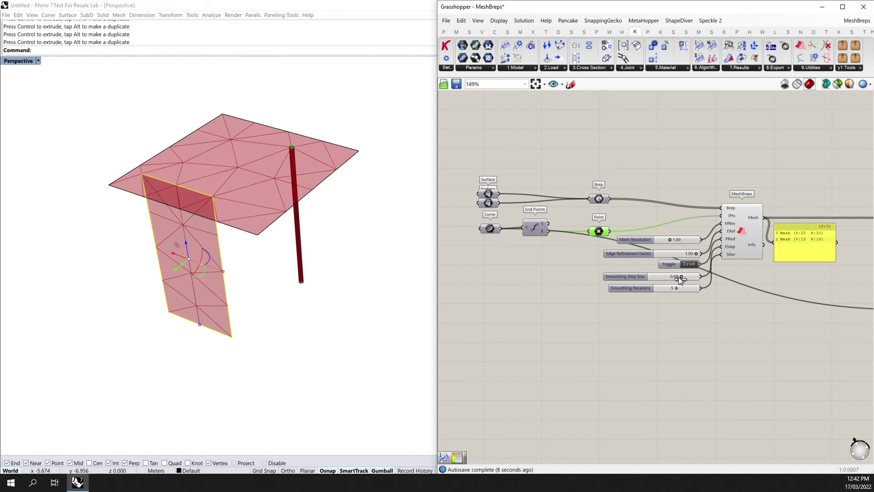
{"action": "left_click_drag", "start_coordinate": [687, 277], "coordinate": [704, 285]}
{"action": "left_click_drag", "start_coordinate": [676, 288], "coordinate": [644, 290]}
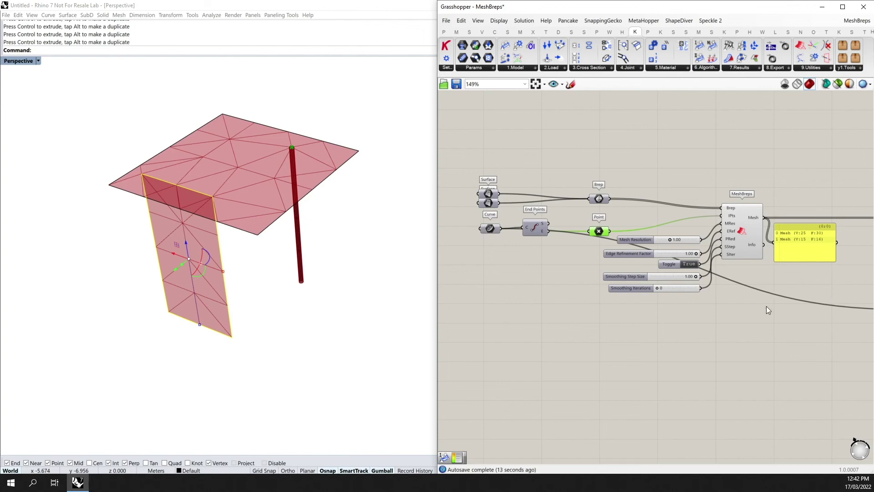
{"action": "right_click_drag", "start_coordinate": [763, 276], "coordinate": [585, 268]}
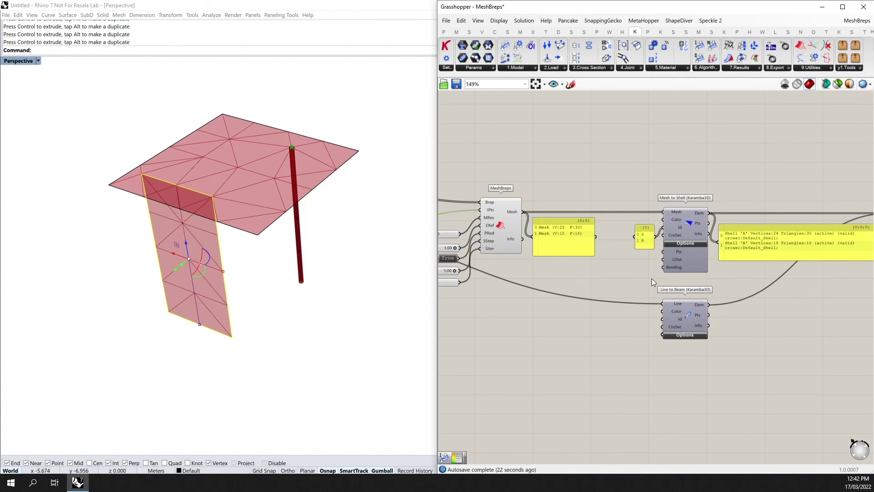
Deselect the vertical plate and bring Mesh to Shell, Line to Beam and Assemble Model into view
{"action": "left_click", "coordinate": [352, 290]}
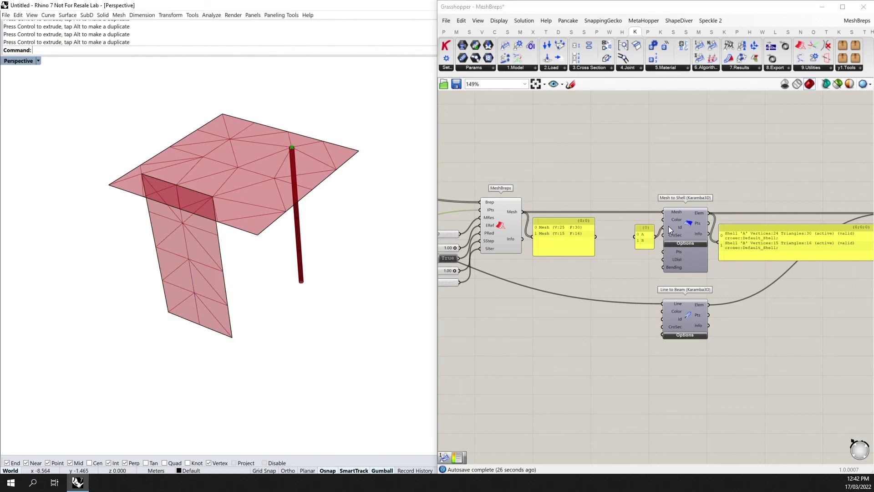
{"action": "mouse_move", "coordinate": [682, 229]}
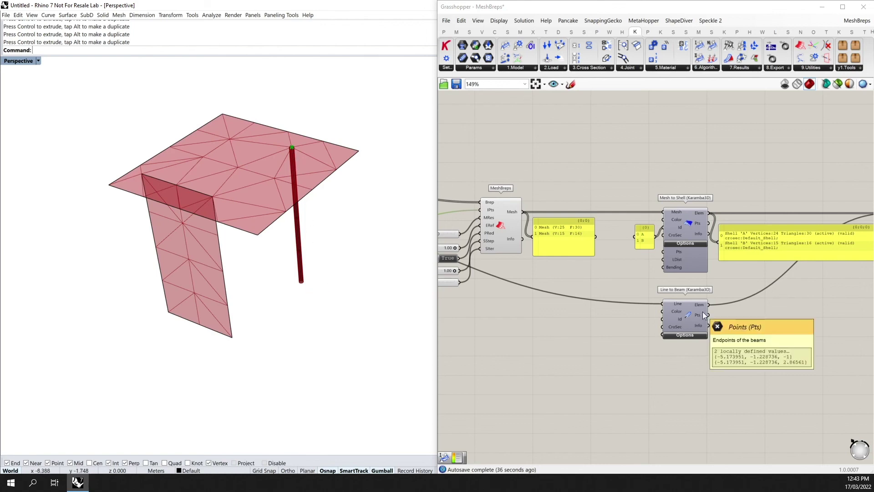
{"action": "right_click_drag", "start_coordinate": [766, 287], "coordinate": [603, 283]}
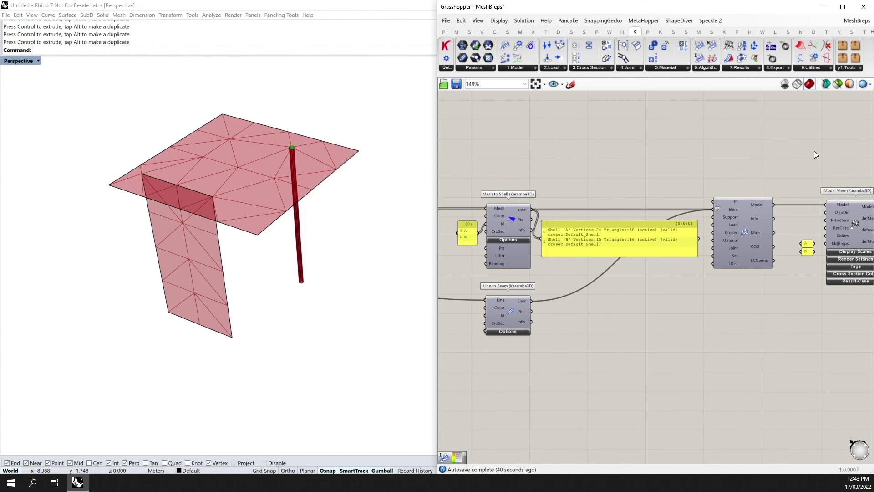
Preview Shell View's welded mesh (V:134 F:148) in green over both plates
{"action": "right_click_drag", "start_coordinate": [815, 151], "coordinate": [582, 158]}
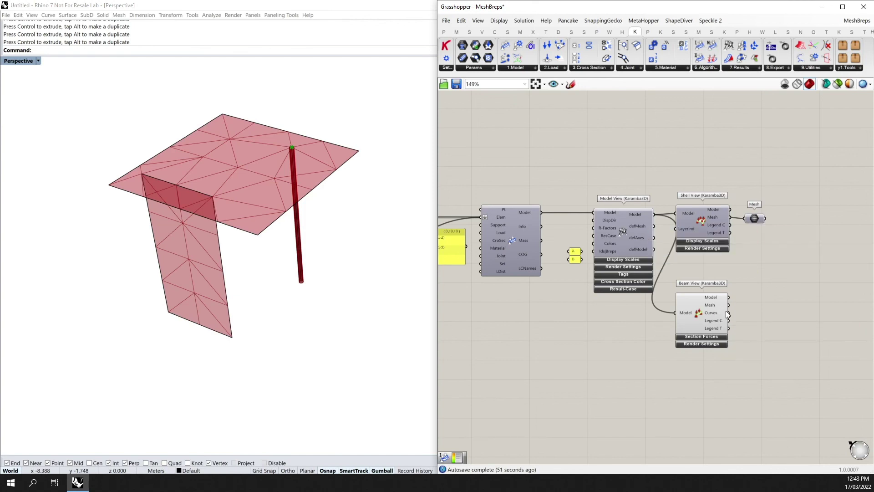
{"action": "mouse_move", "coordinate": [720, 305]}
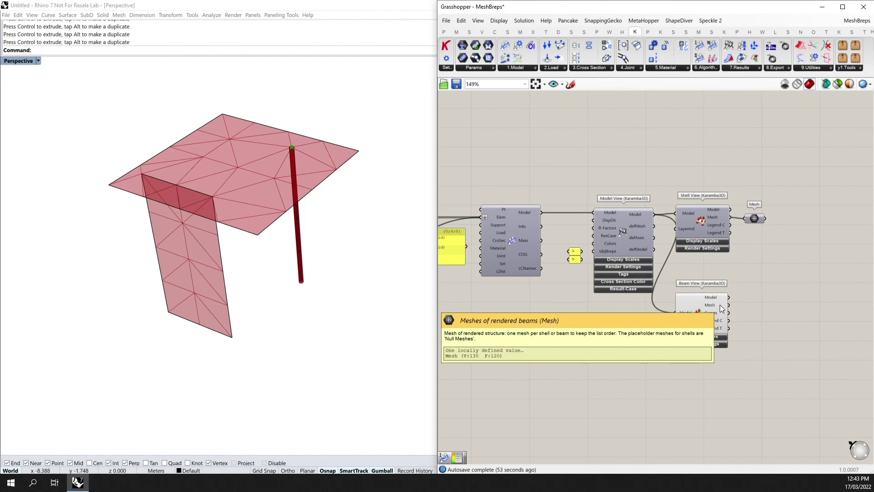
{"action": "left_click", "coordinate": [755, 218]}
{"action": "middle_click", "coordinate": [755, 218]}
{"action": "left_click", "coordinate": [772, 196]}
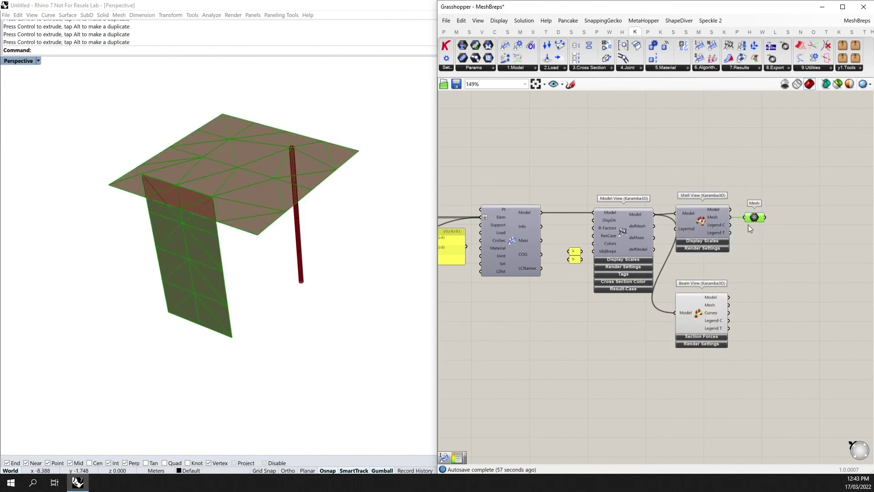
{"action": "mouse_move", "coordinate": [752, 220]}
Connect the A/B id panel to Model View's Ids|Breps, keeping only the wire for shell B
{"action": "mouse_move", "coordinate": [597, 249]}
{"action": "left_click_drag", "start_coordinate": [586, 252], "coordinate": [593, 251]}
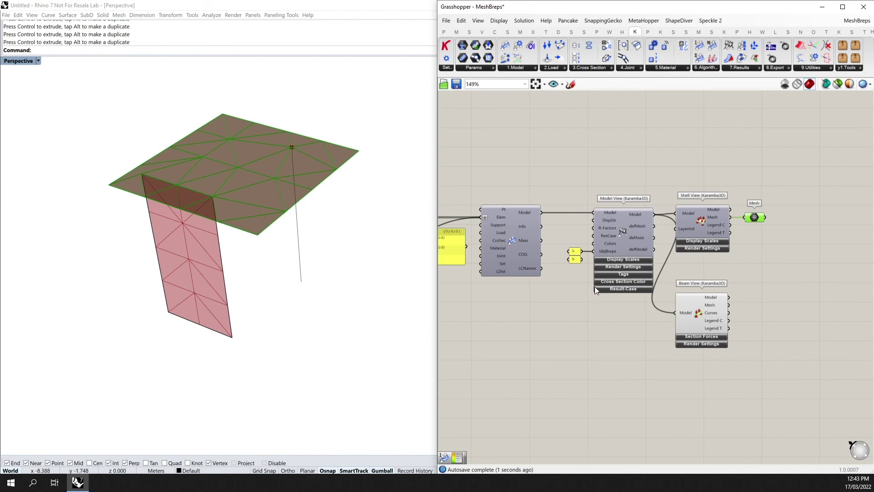
{"action": "left_click_drag", "start_coordinate": [592, 251], "coordinate": [592, 349], "text": "ctrl"}
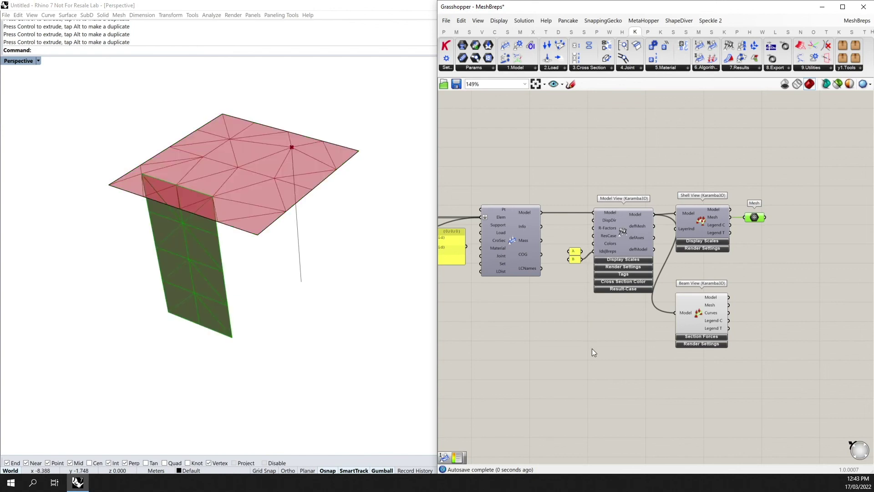